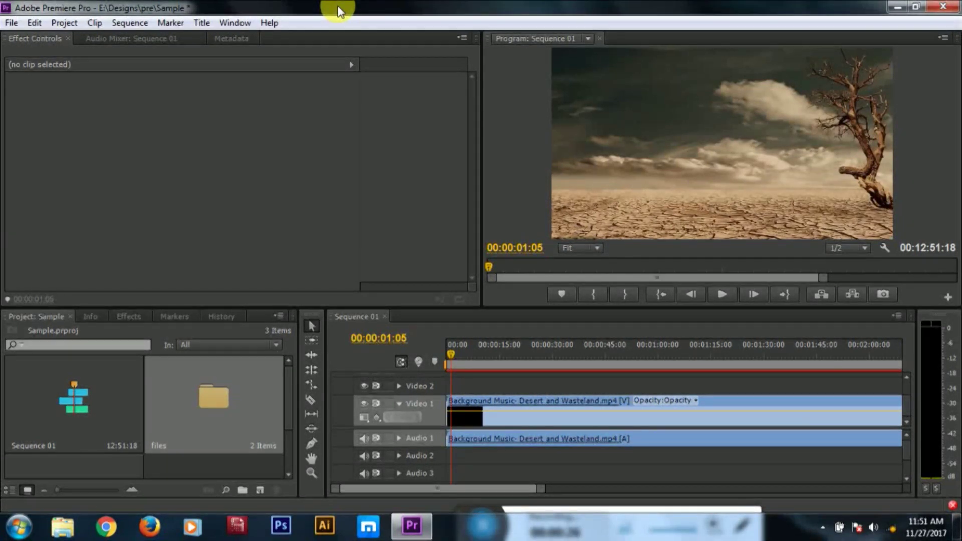
Step: Open the files bin and drag the Jurassic World T-rex clip onto Video 2 at the sequence start
double_click(227, 410)
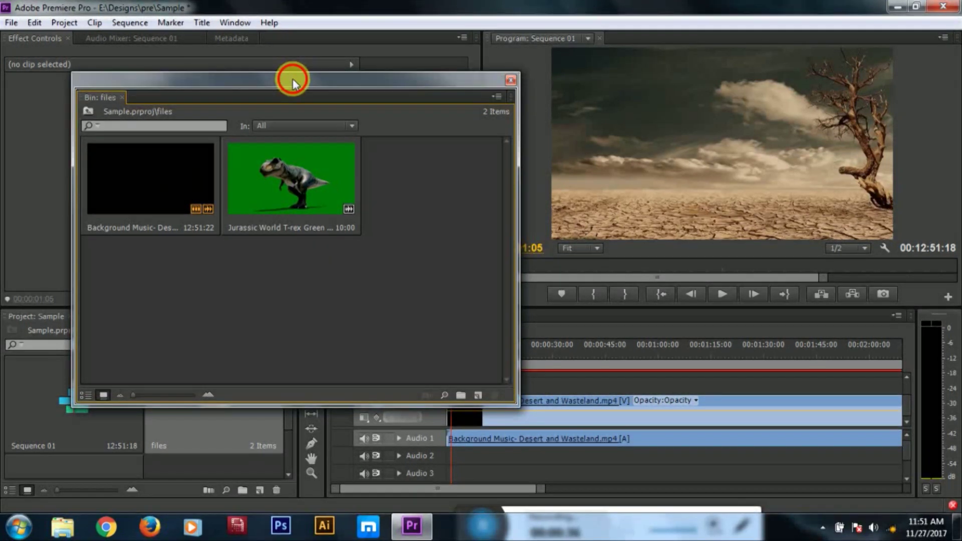
drag(290, 80, 223, 14)
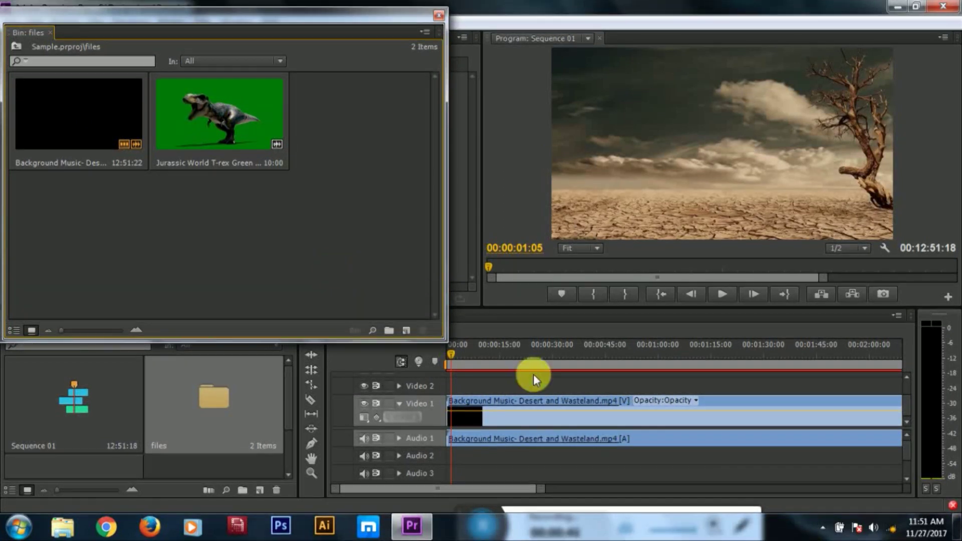
click(196, 110)
drag(466, 335, 457, 388)
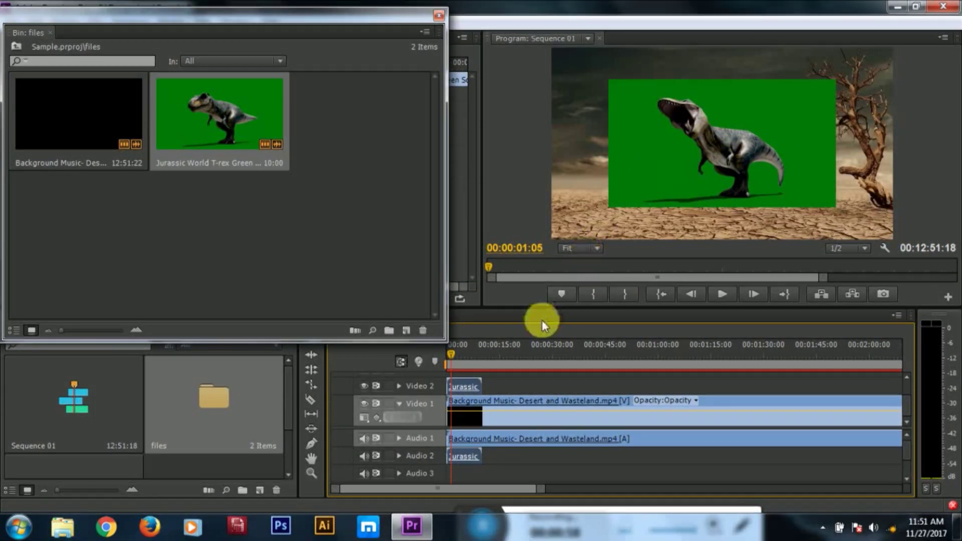
Step: Apply Scale to Frame Size to the Jurassic clip, close the Bin window, and scrub to preview
right_click(464, 384)
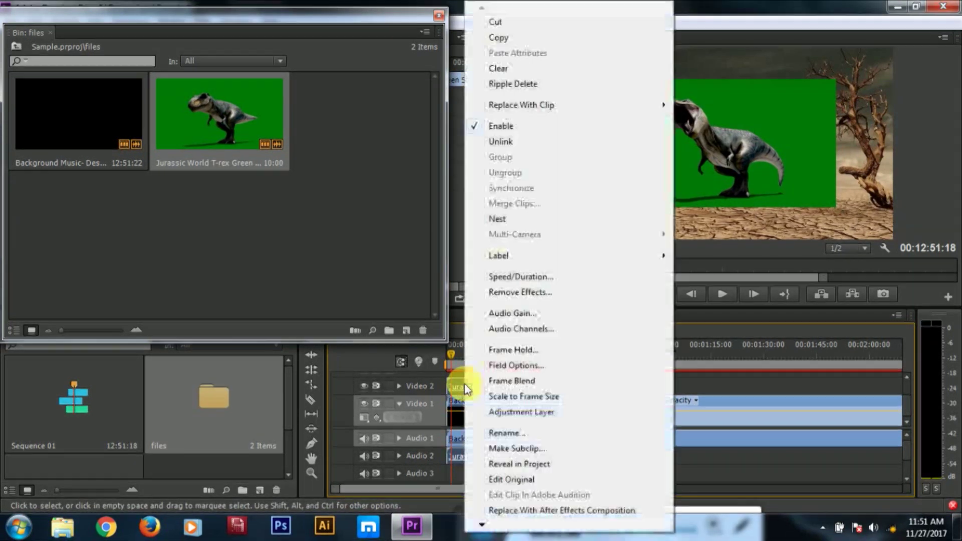
click(497, 397)
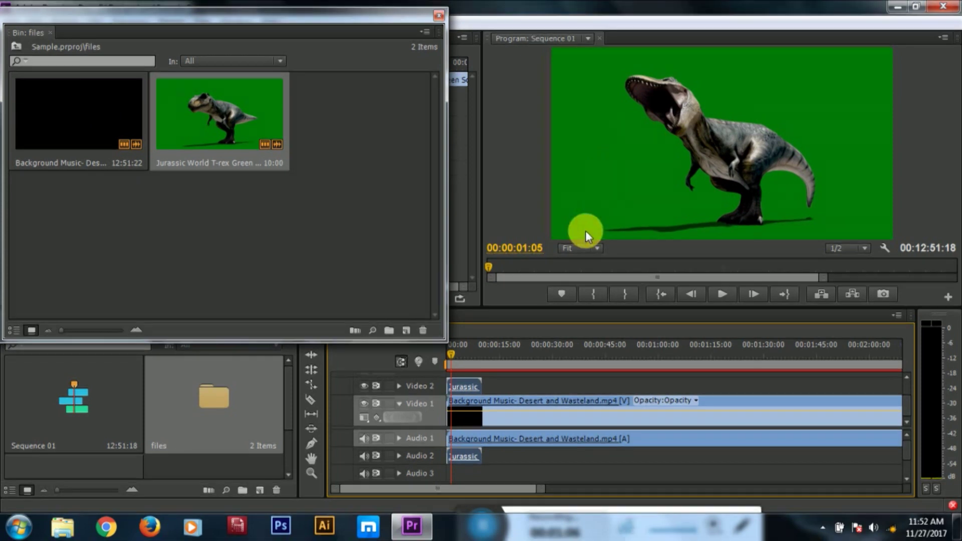
click(439, 16)
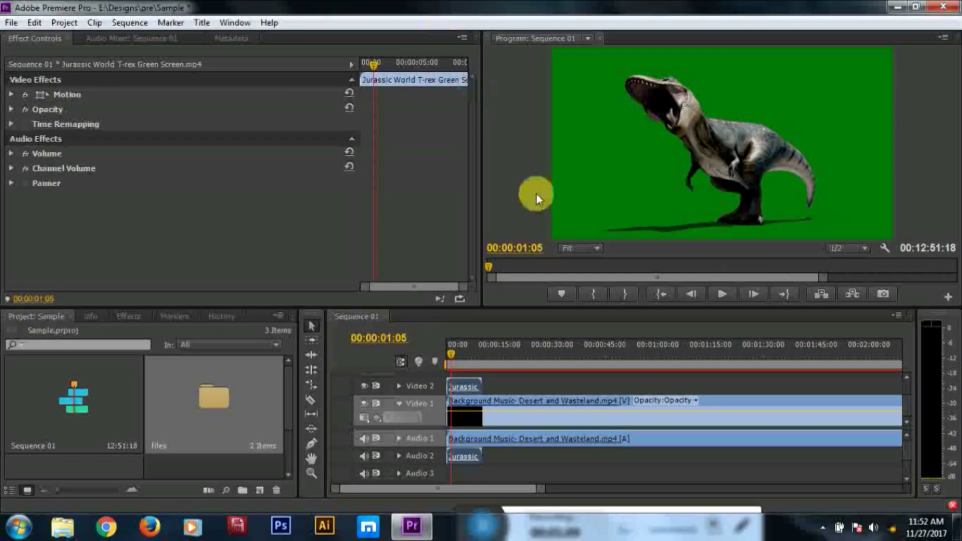
click(454, 355)
mouse_move(455, 353)
mouse_down()
mouse_move(480, 356)
mouse_move(453, 356)
mouse_up()
click(479, 420)
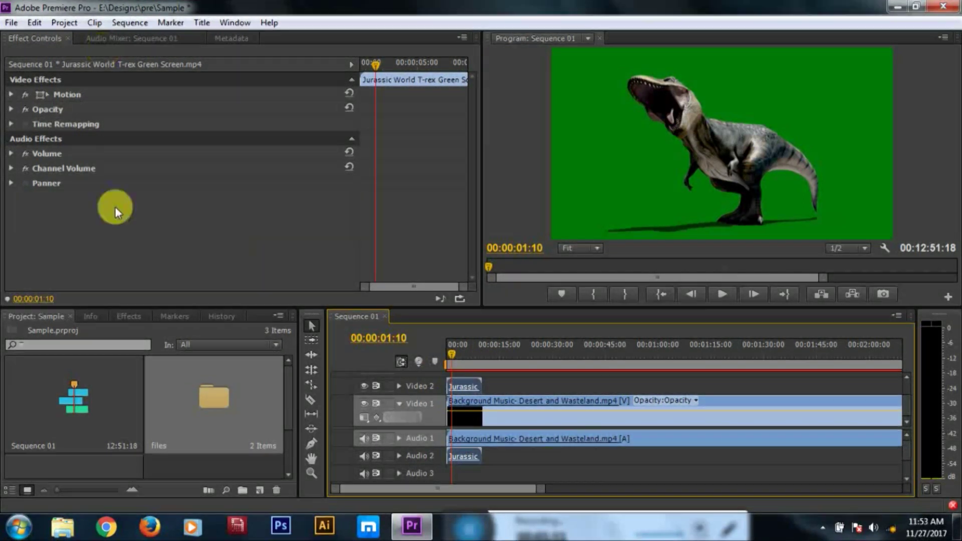
Step: Search the effects for 'chr' and drag Keying > Chroma Key onto the Jurassic T-rex clip
click(128, 318)
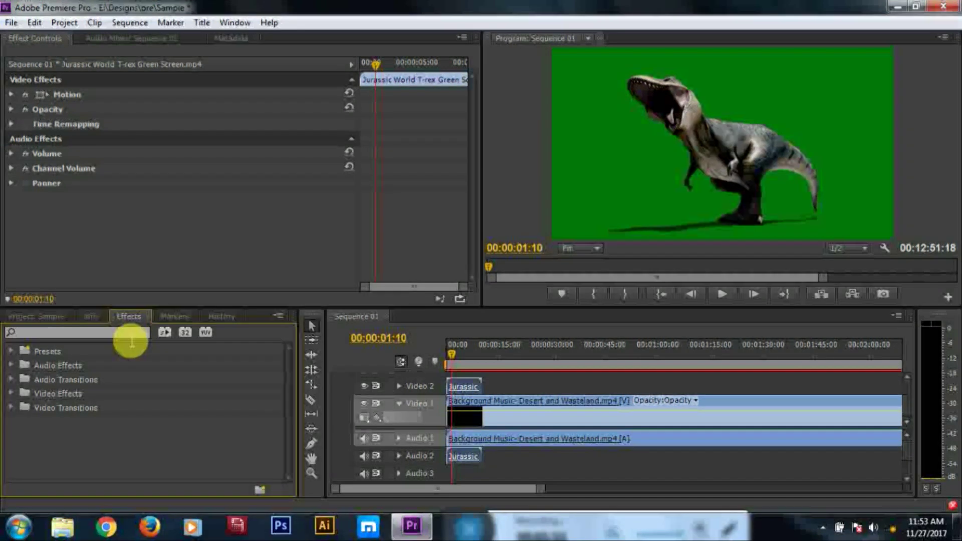
click(129, 333)
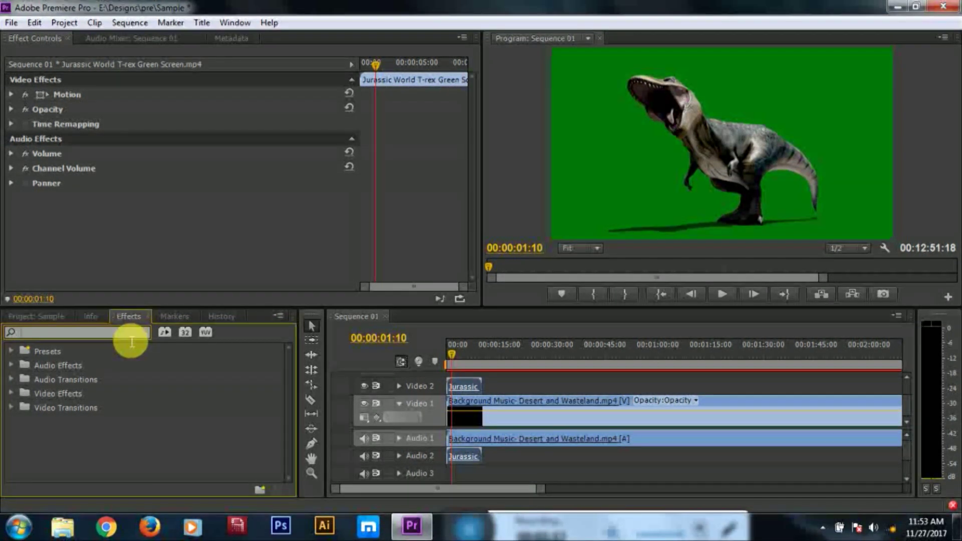
text(chr)
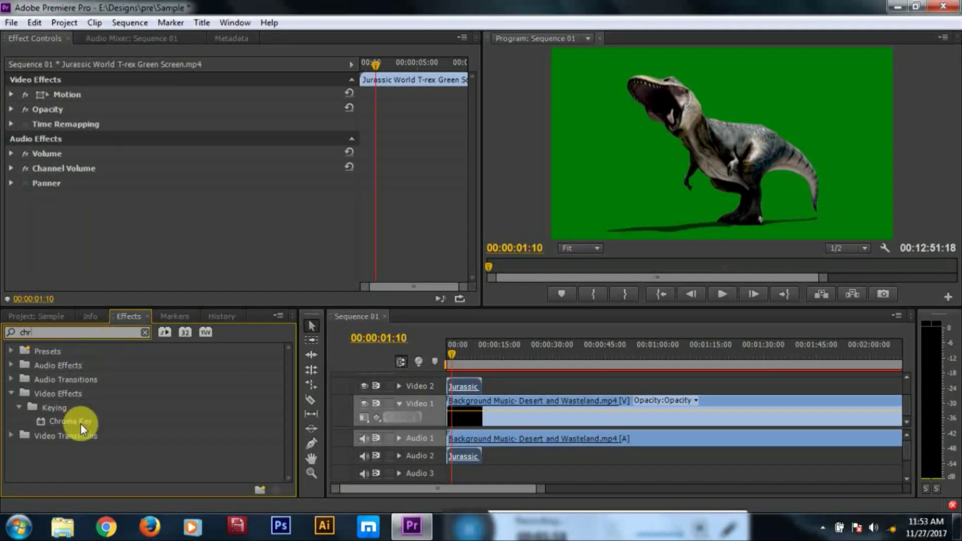
drag(76, 423, 469, 389)
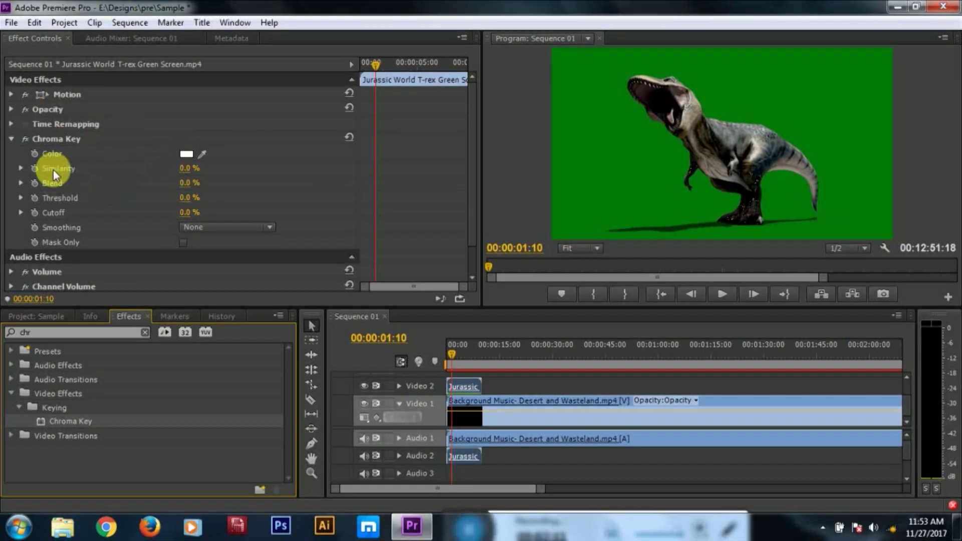
Step: Sample the green backdrop with the Chroma Key eyedropper and raise Similarity to 55.0%
click(203, 155)
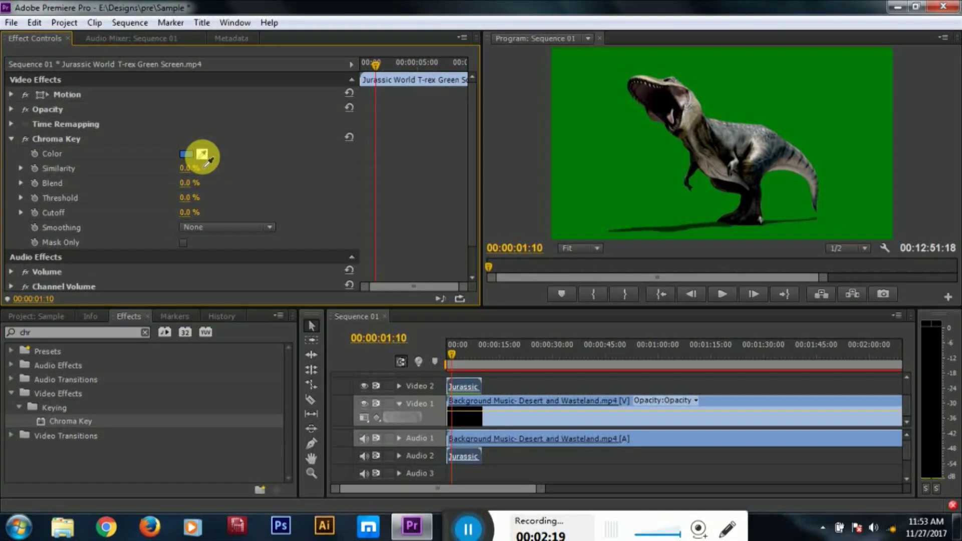
click(603, 139)
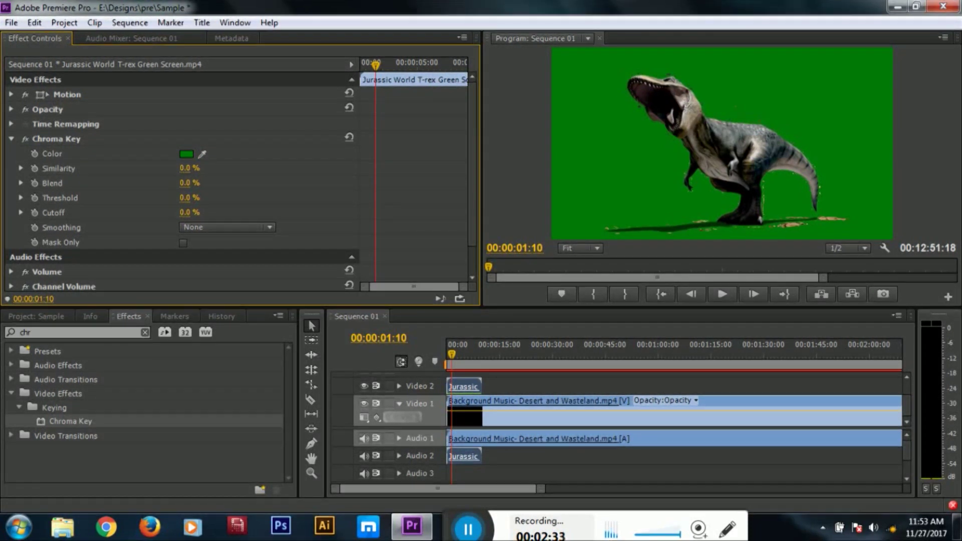
drag(185, 168, 201, 168)
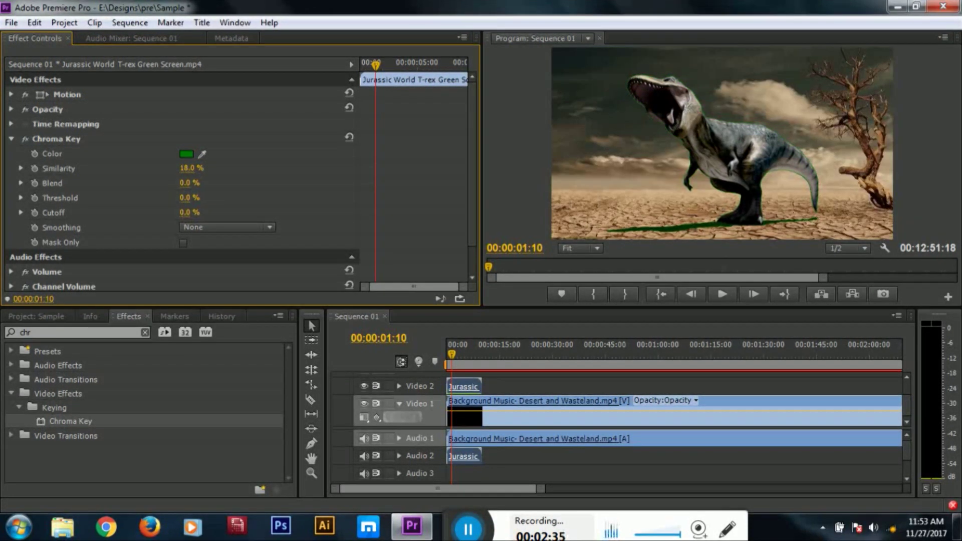
drag(191, 168, 205, 168)
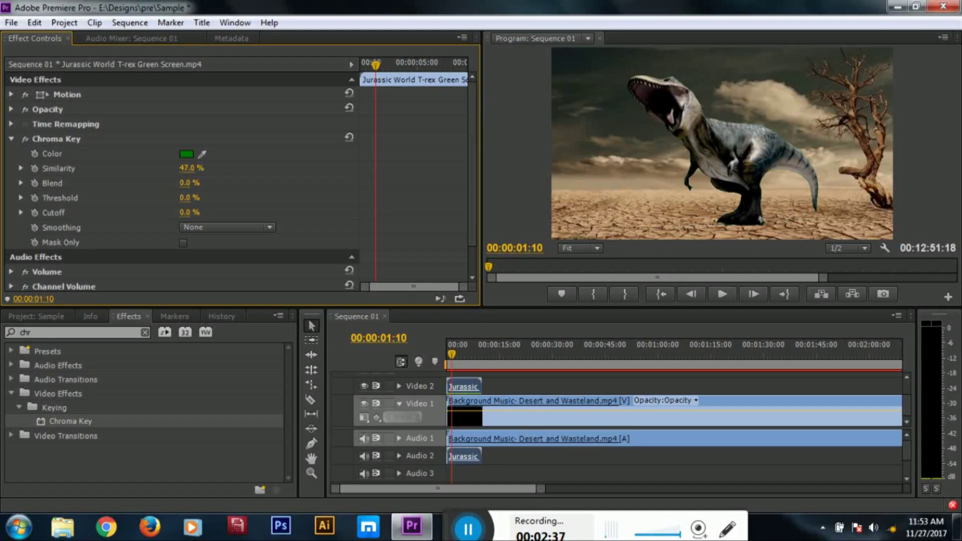
drag(186, 168, 188, 168)
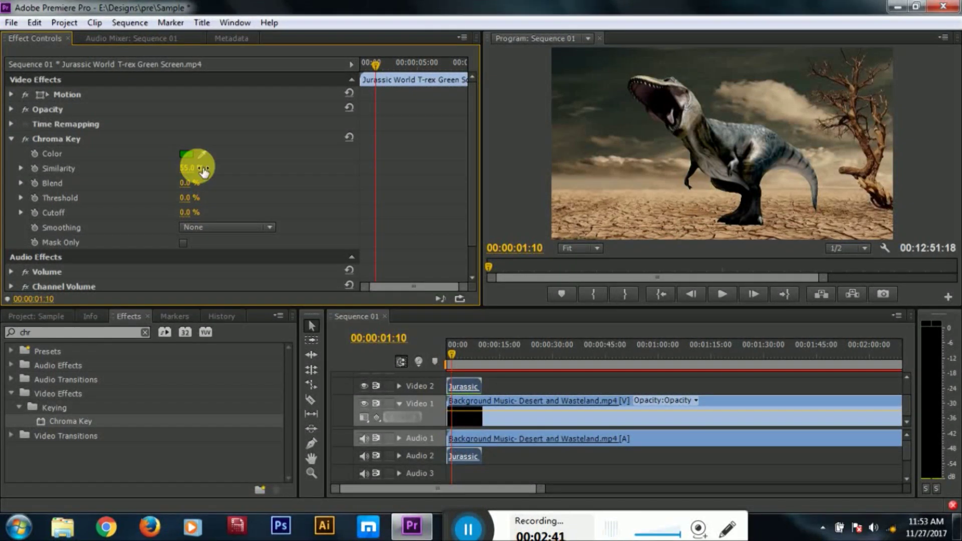
drag(459, 348, 488, 354)
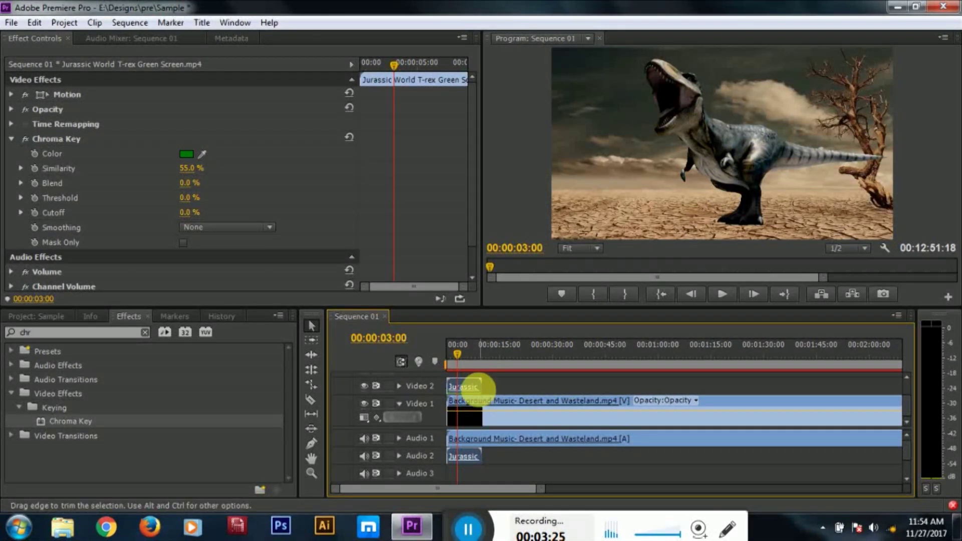
Step: Scale the keyed T-rex down in the Program monitor and nudge it lower toward the dead tree
click(422, 386)
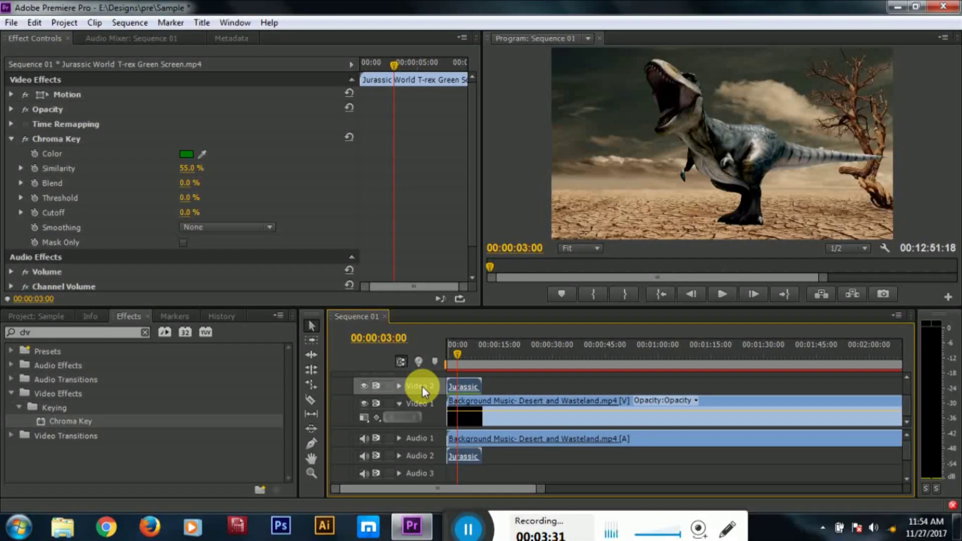
click(738, 145)
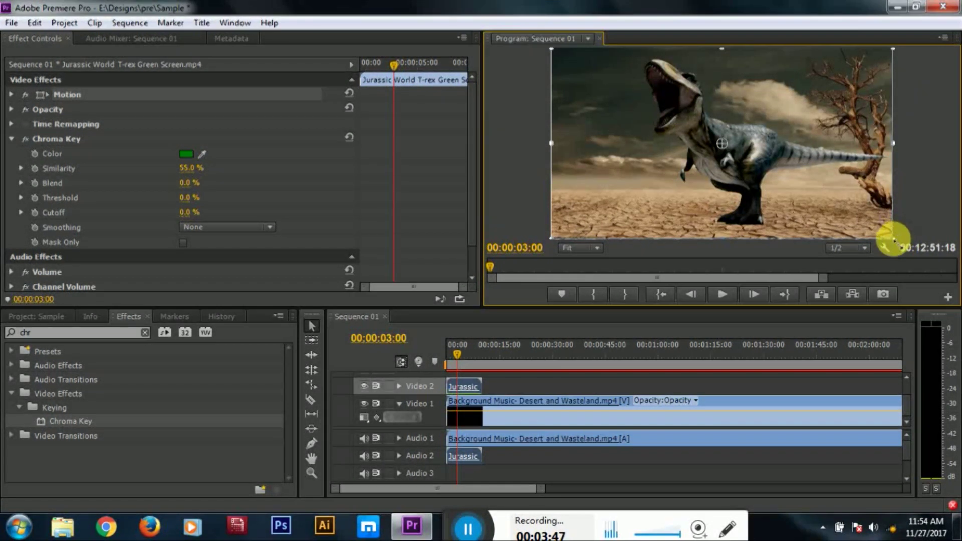
drag(895, 240, 842, 216)
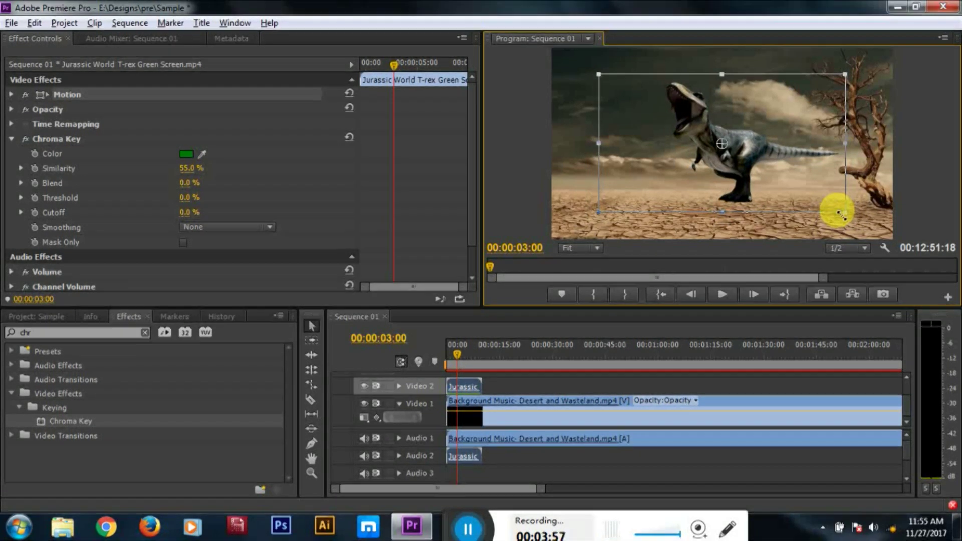
mouse_move(786, 144)
mouse_down()
mouse_move(787, 158)
mouse_move(795, 154)
mouse_up()
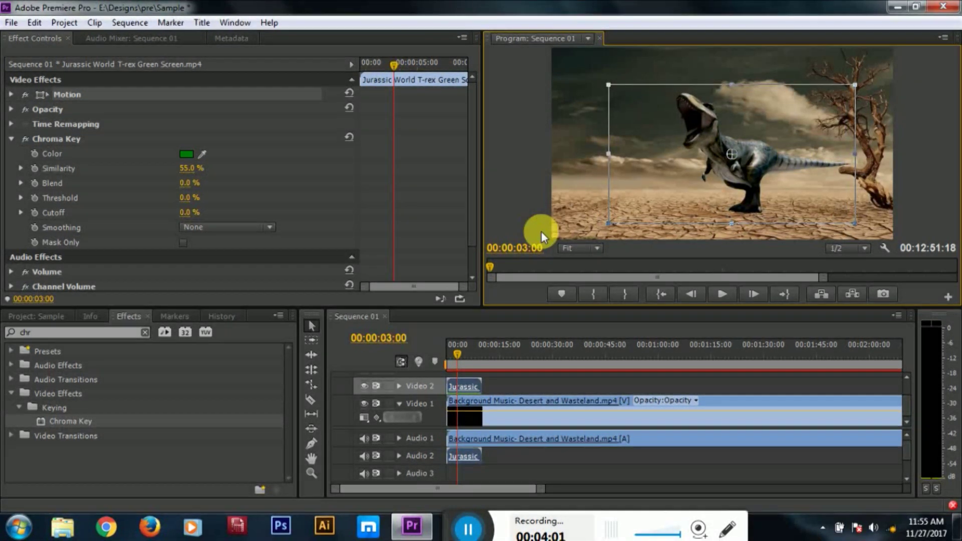
drag(458, 346, 444, 351)
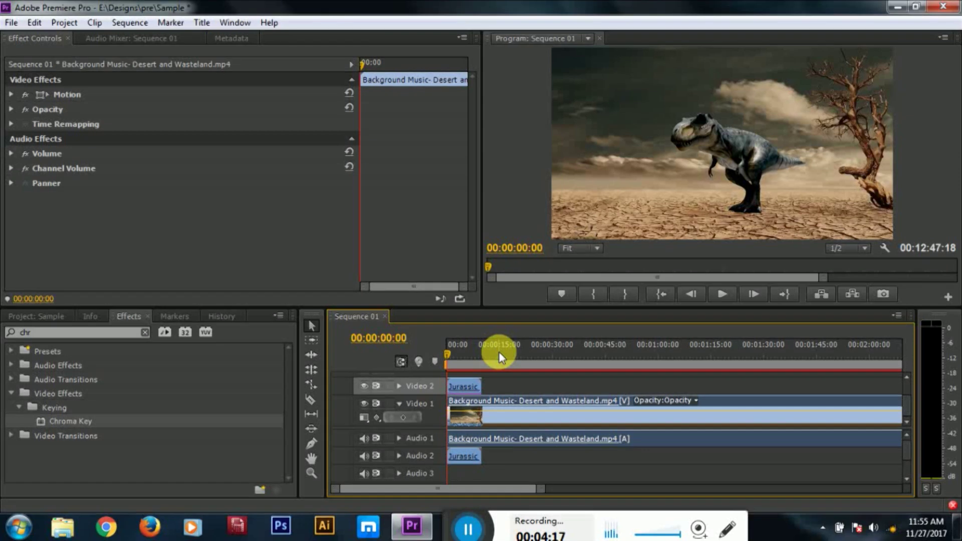
key(space)
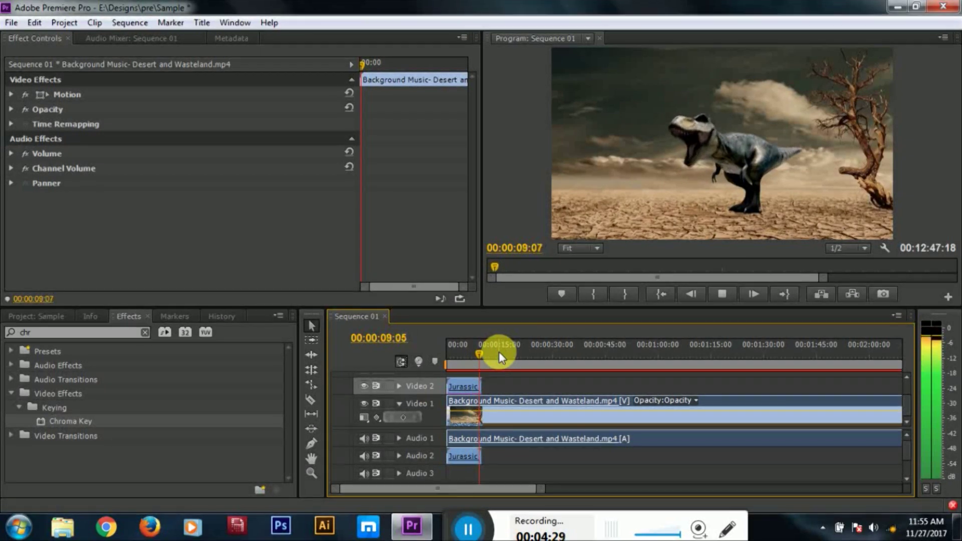
click(482, 352)
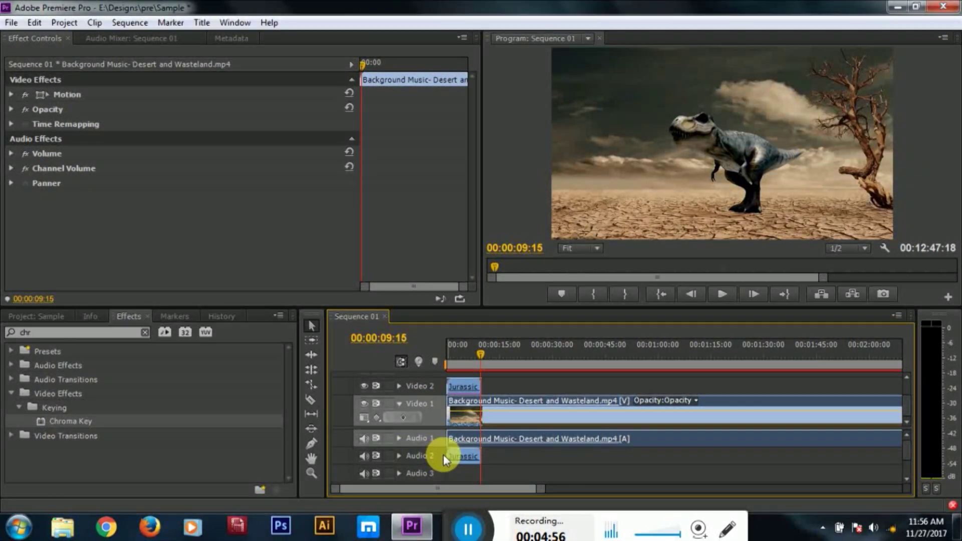
Step: Move the excess part of the desert background beyond the T-rex clip's end
right_click(494, 405)
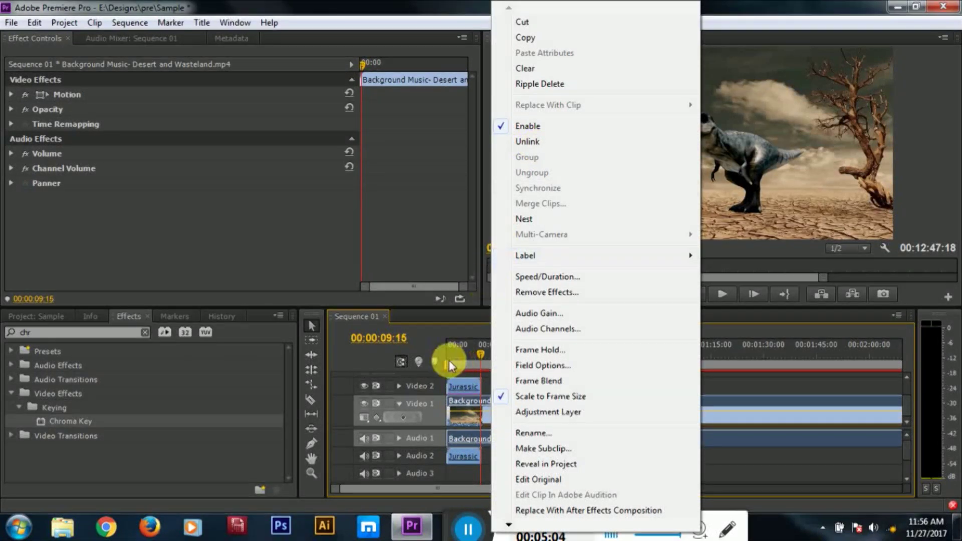
click(445, 329)
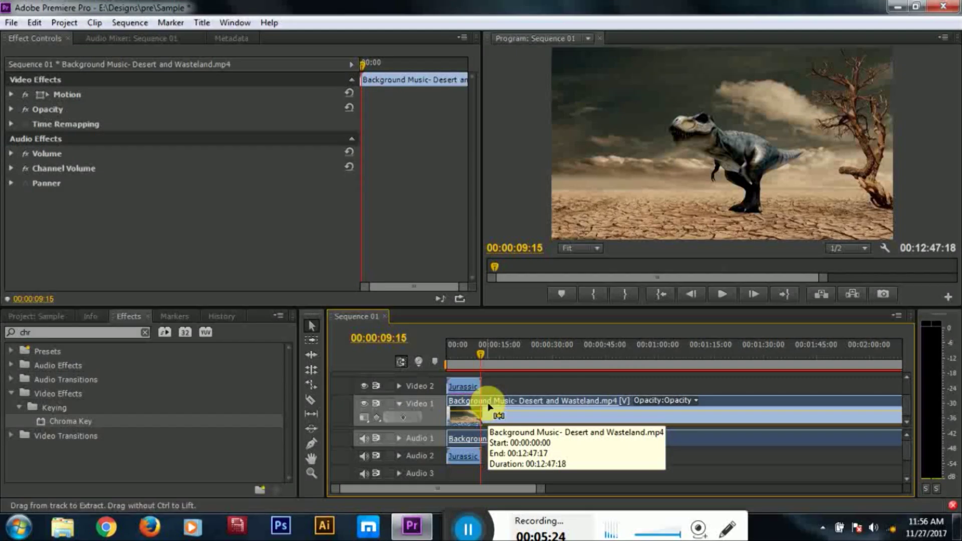
mouse_move(490, 410)
mouse_down()
mouse_move(501, 411)
mouse_move(482, 409)
mouse_up()
mouse_move(481, 354)
mouse_down()
mouse_move(497, 353)
mouse_move(477, 354)
mouse_up()
drag(506, 398, 532, 401)
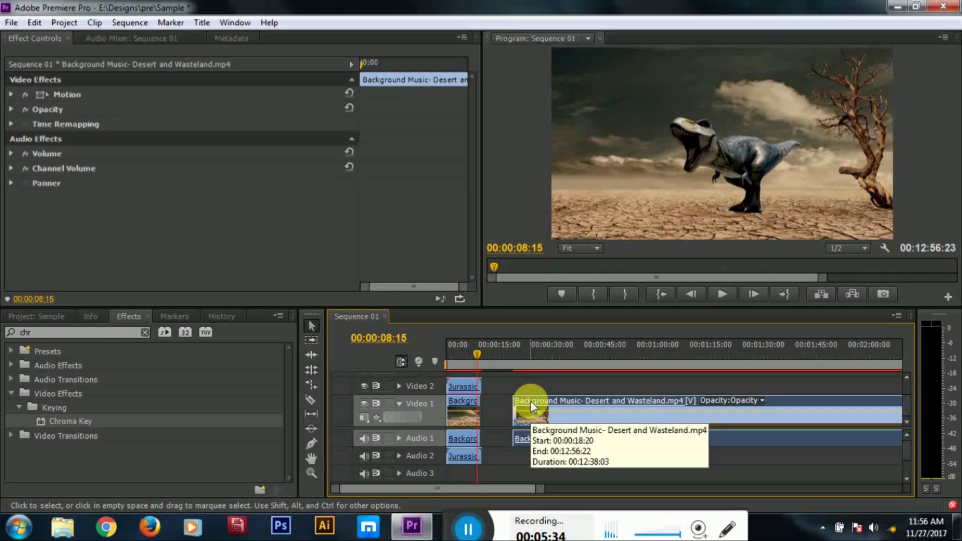
Step: Delete the excess background, trim its end to 00:00:09:15, and play the composite from the start
key(Delete)
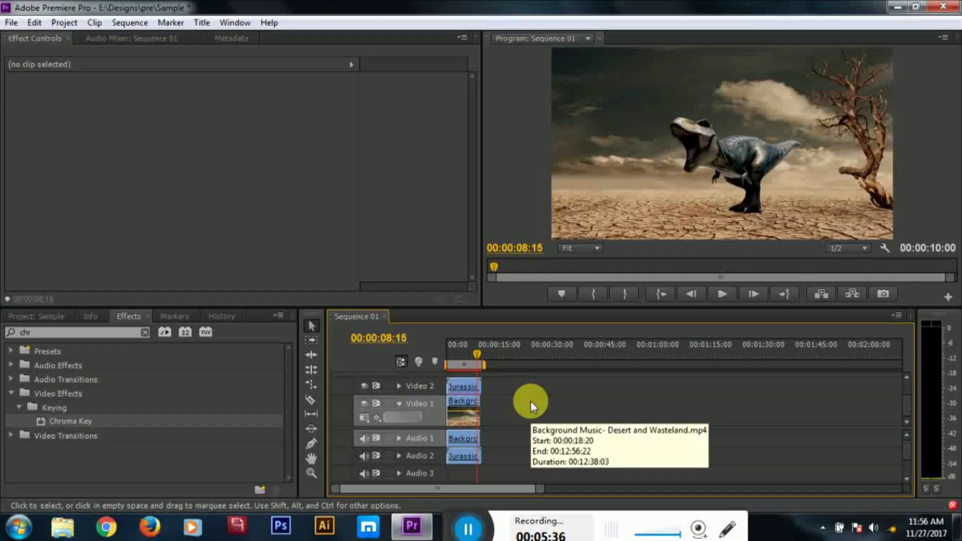
drag(478, 386, 477, 386)
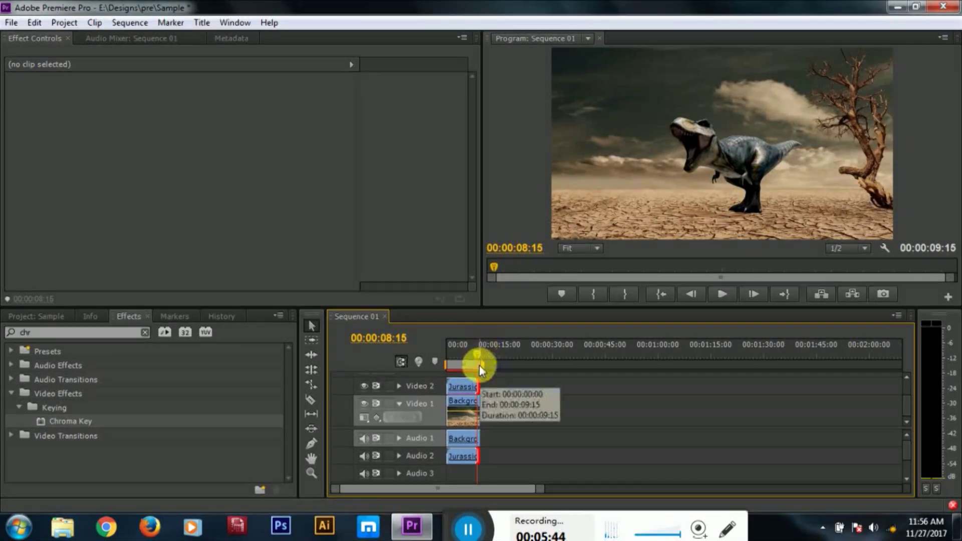
drag(477, 352, 443, 359)
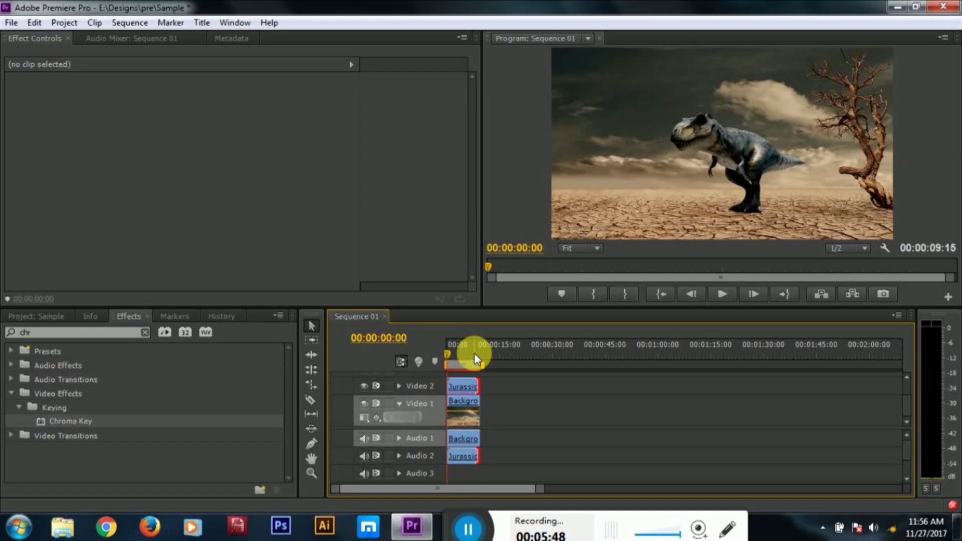
key(space)
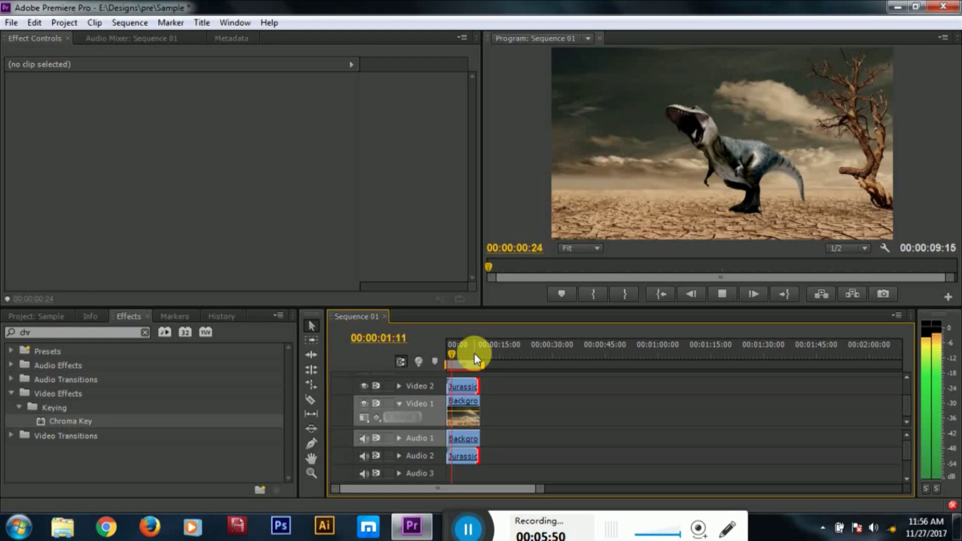